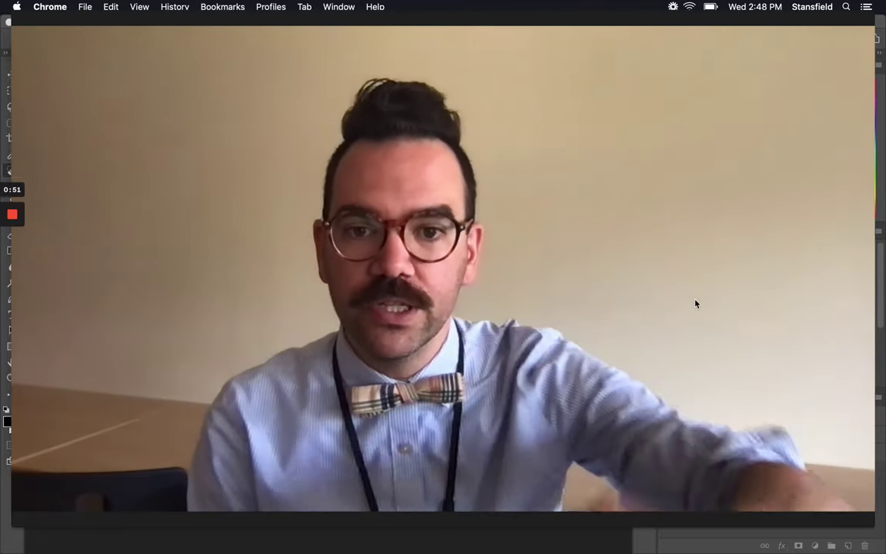
Scroll the Toon Artist article past the example images to the action files download link
click(421, 530)
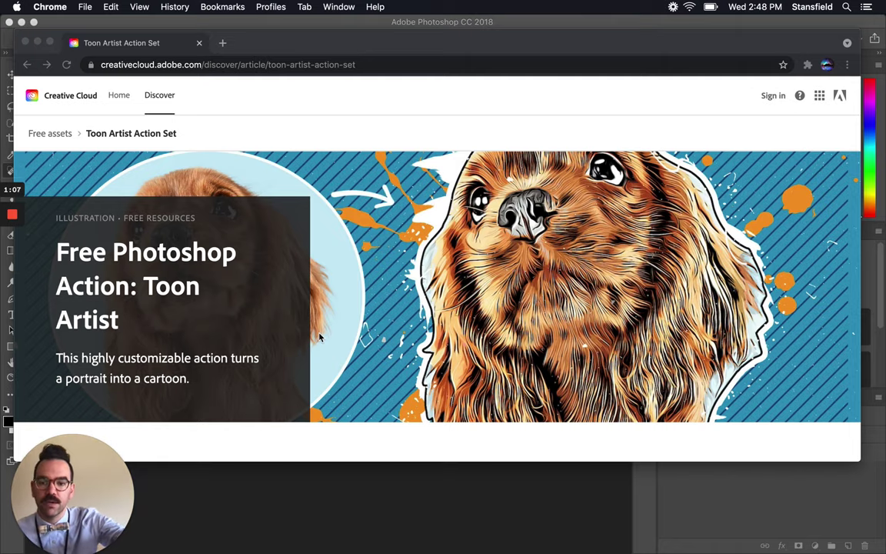
scroll(143, 323, down, 3)
scroll(320, 336, down, 5)
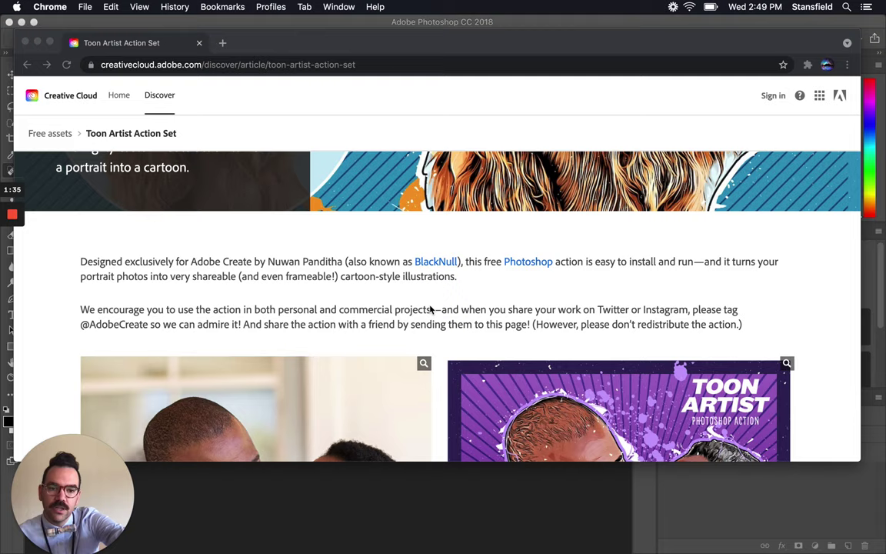
scroll(570, 302, down, 5)
scroll(570, 301, down, 2)
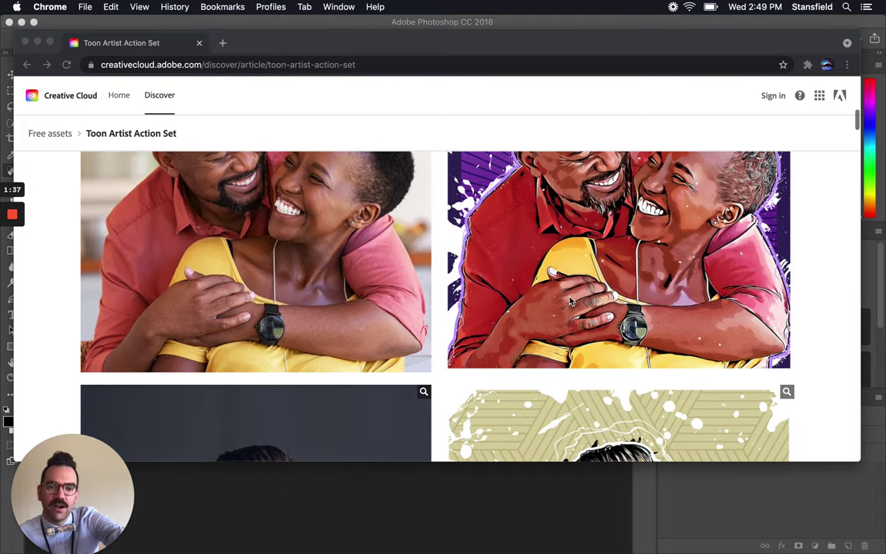
scroll(570, 301, down, 4)
scroll(571, 302, down, 2)
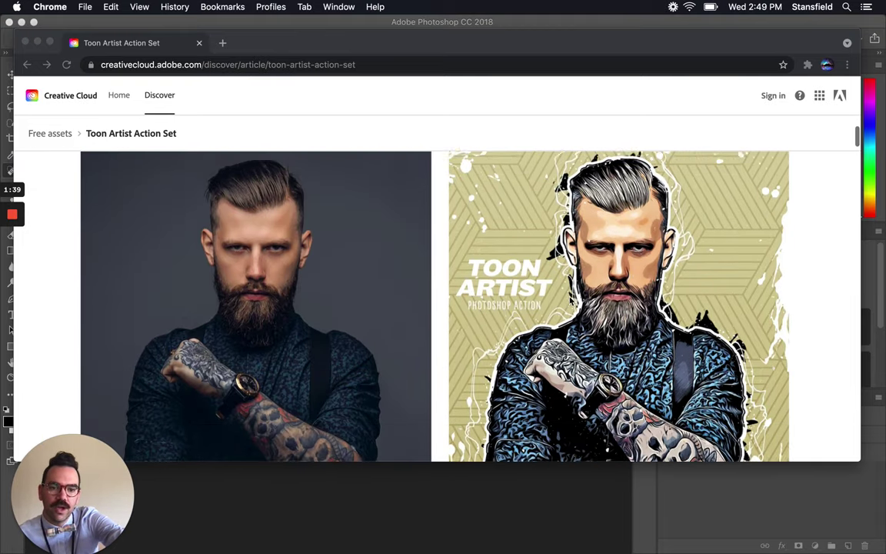
scroll(570, 302, down, 2)
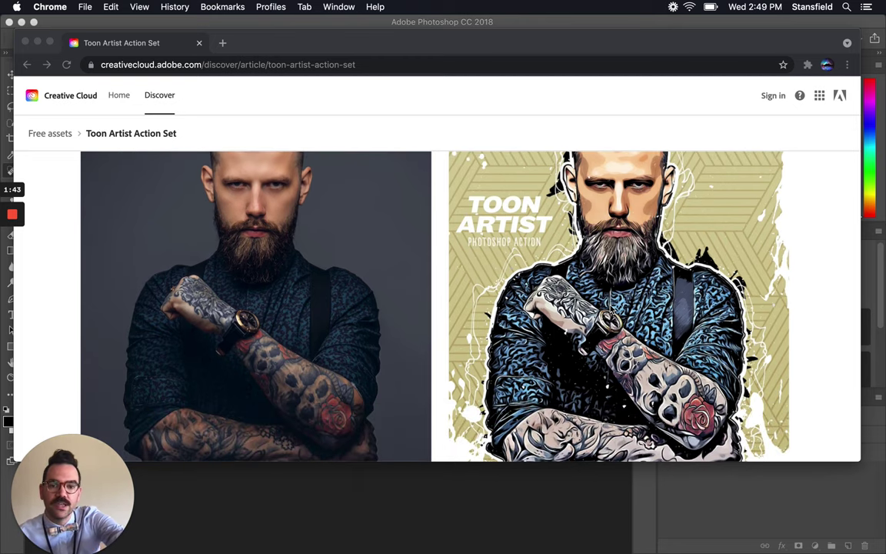
scroll(612, 309, down, 6)
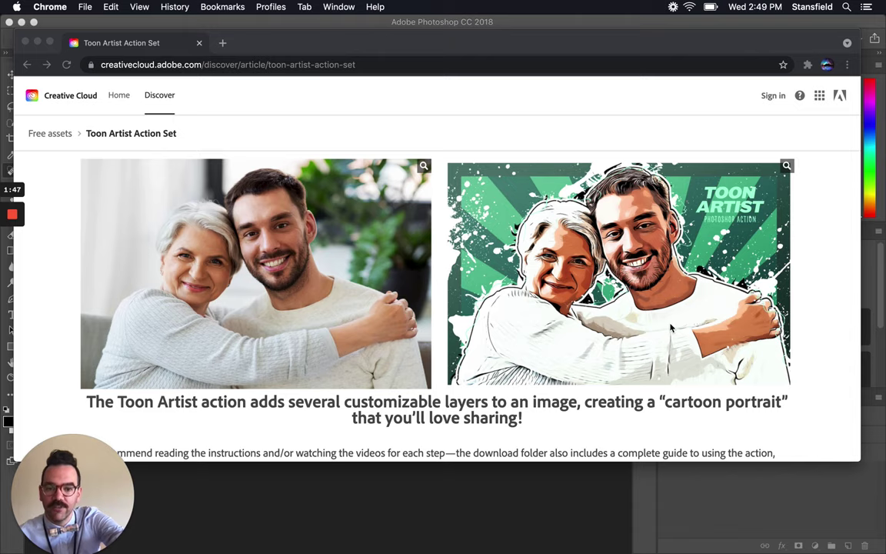
scroll(671, 327, down, 5)
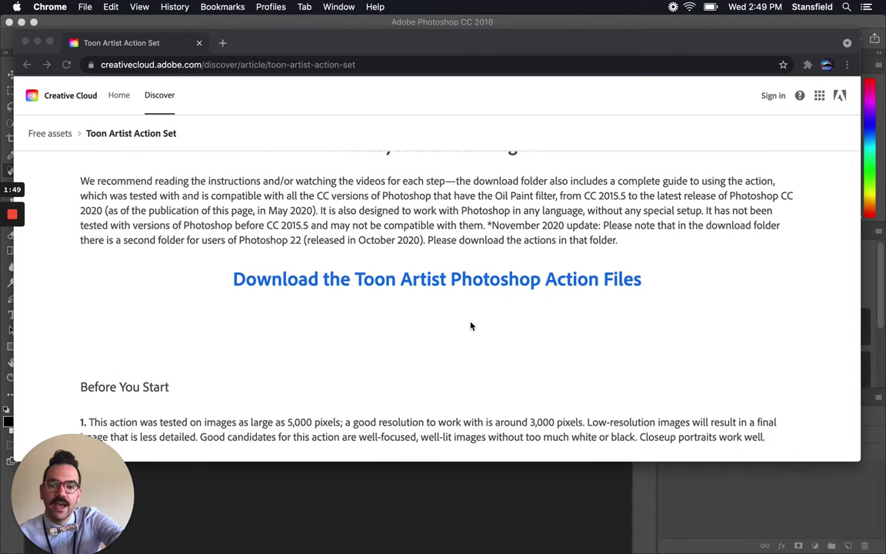
Download the Toon Artist Photoshop Action Files and bring up the download's options menu
click(267, 287)
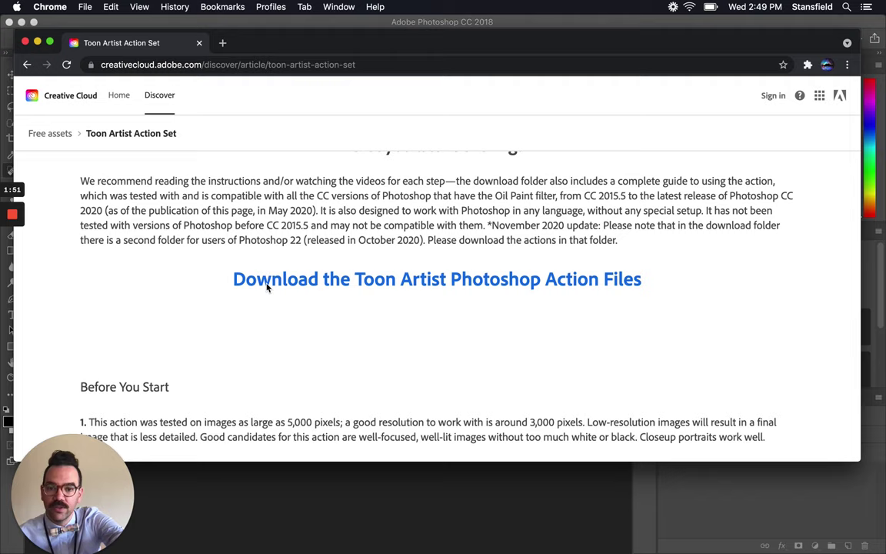
click(508, 280)
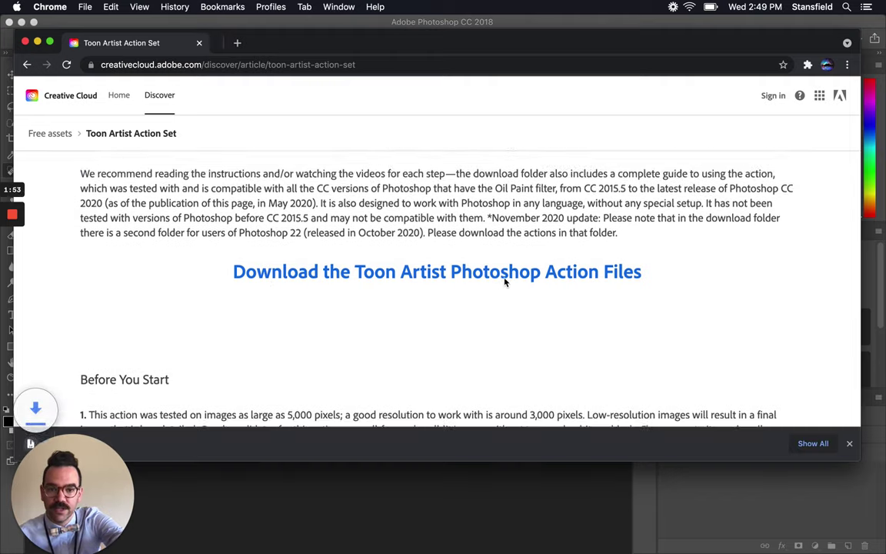
scroll(505, 282, down, 1)
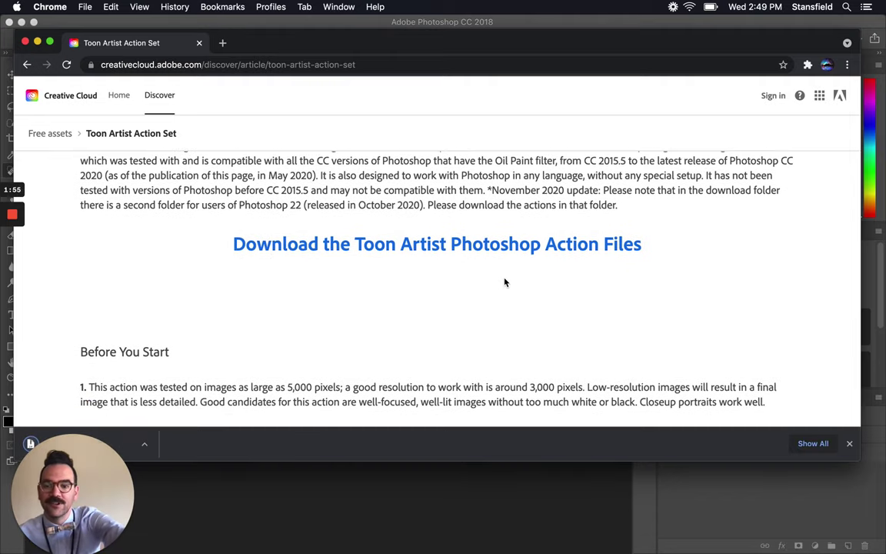
click(120, 448)
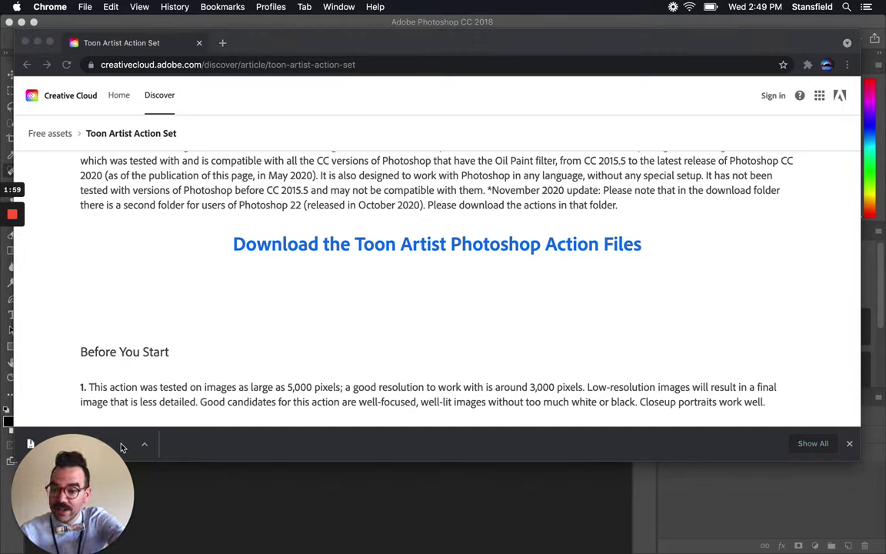
click(144, 445)
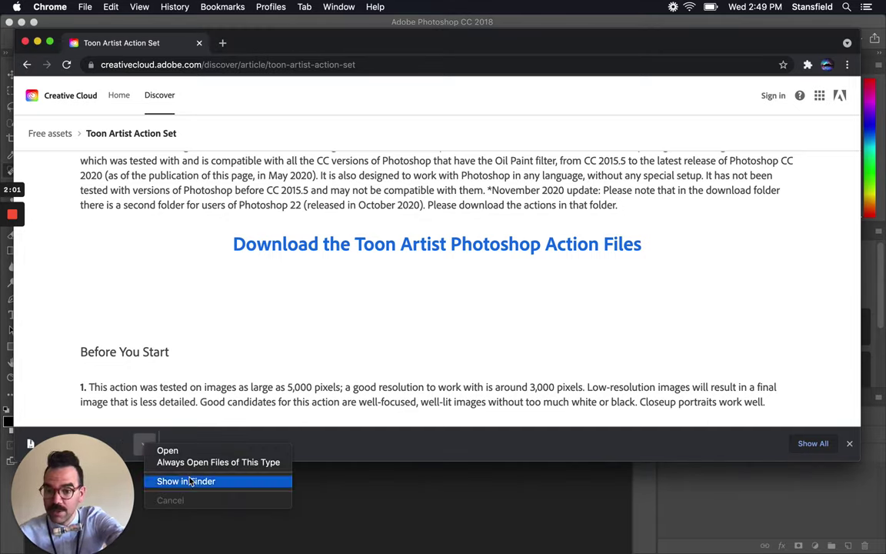
Extract toon-artist.zip in Finder, check its .atn, .pdf and .pat files, then close Finder
click(189, 481)
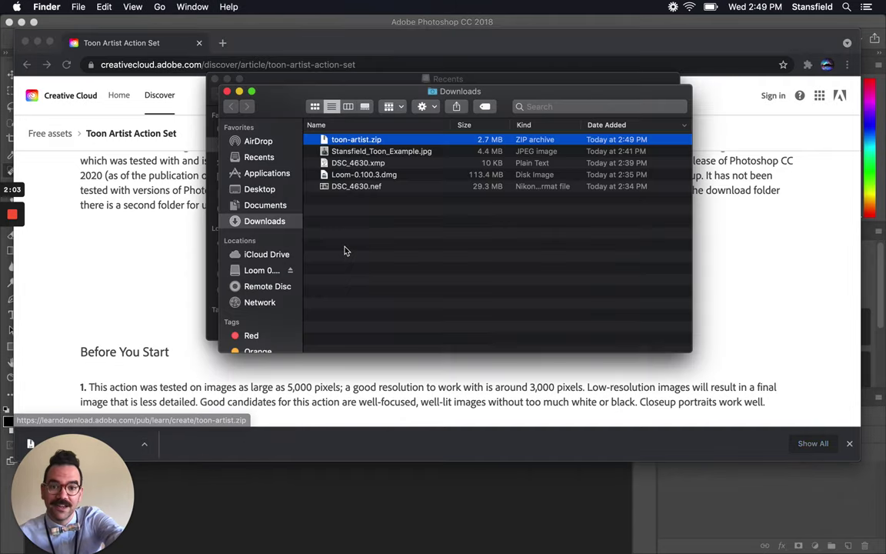
double_click(345, 143)
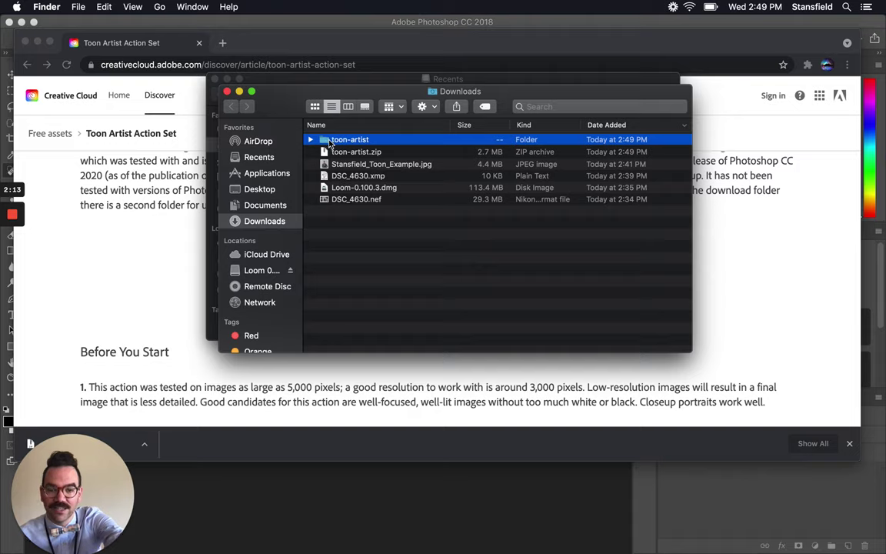
double_click(326, 144)
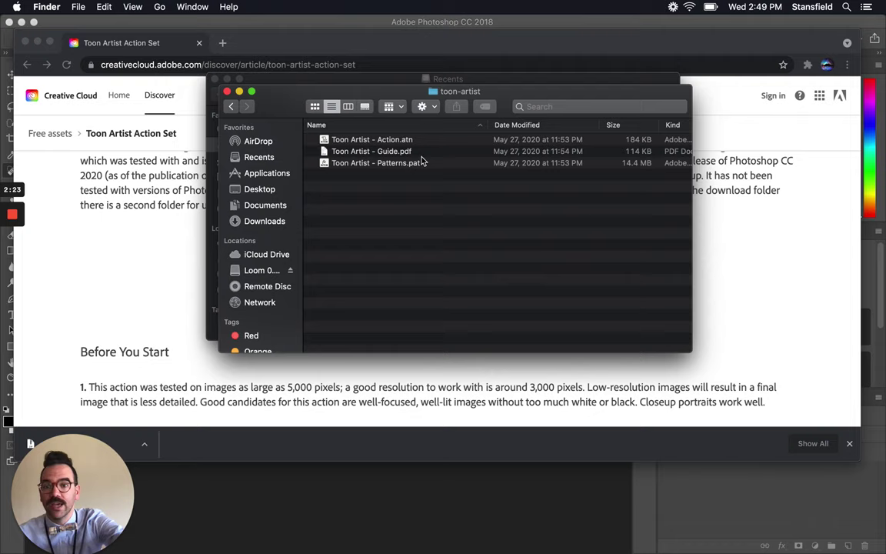
click(227, 92)
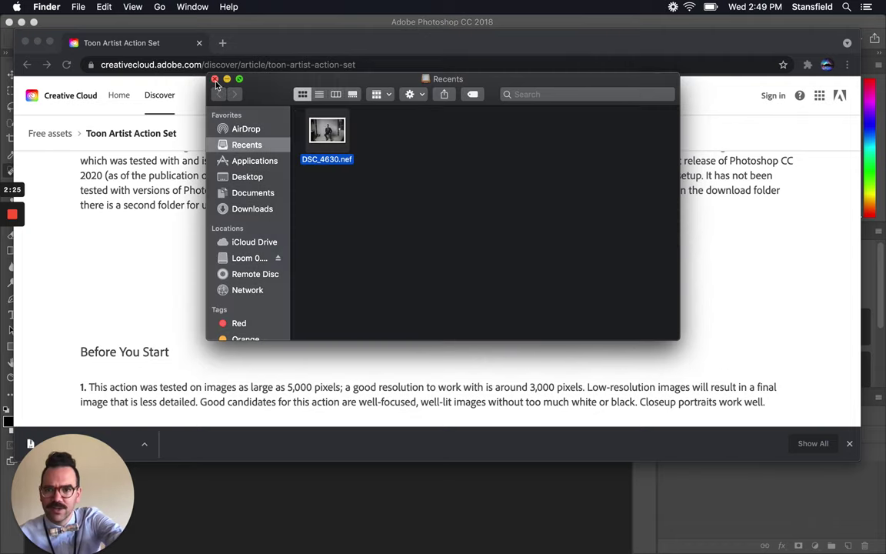
click(215, 79)
click(320, 206)
Scroll to the article's Installation section, then bring Photoshop to the front
scroll(320, 206, down, 3)
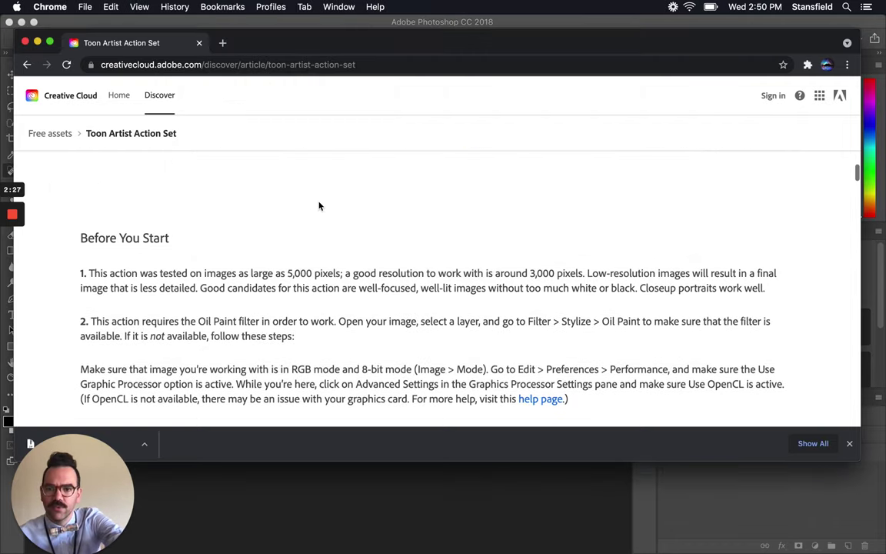
scroll(319, 205, down, 2)
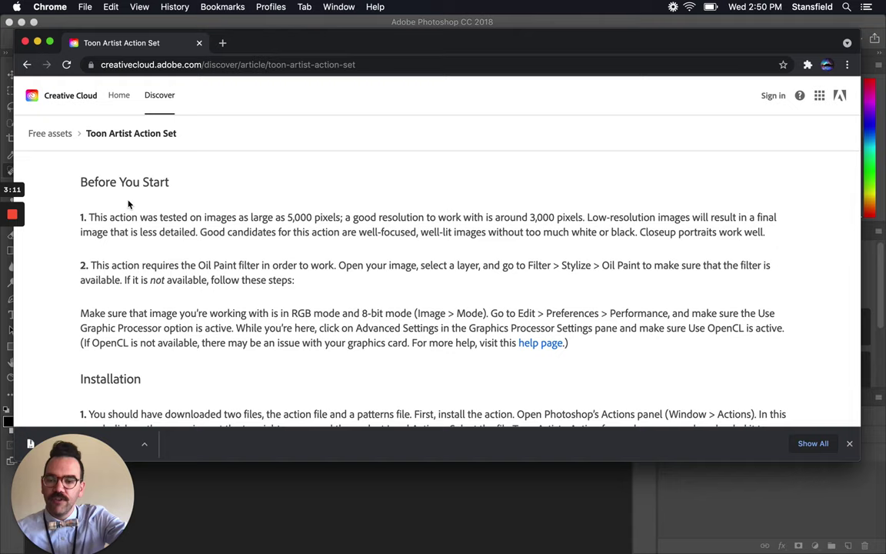
scroll(281, 221, down, 3)
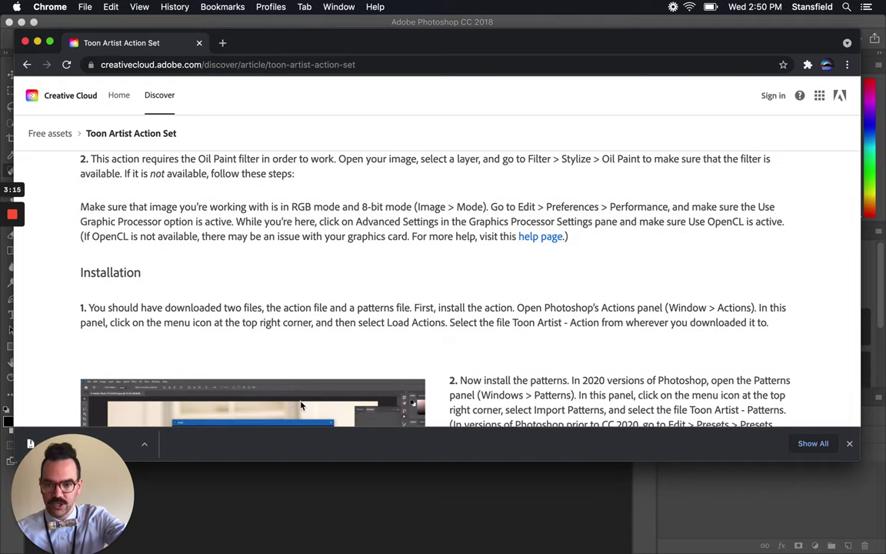
click(418, 523)
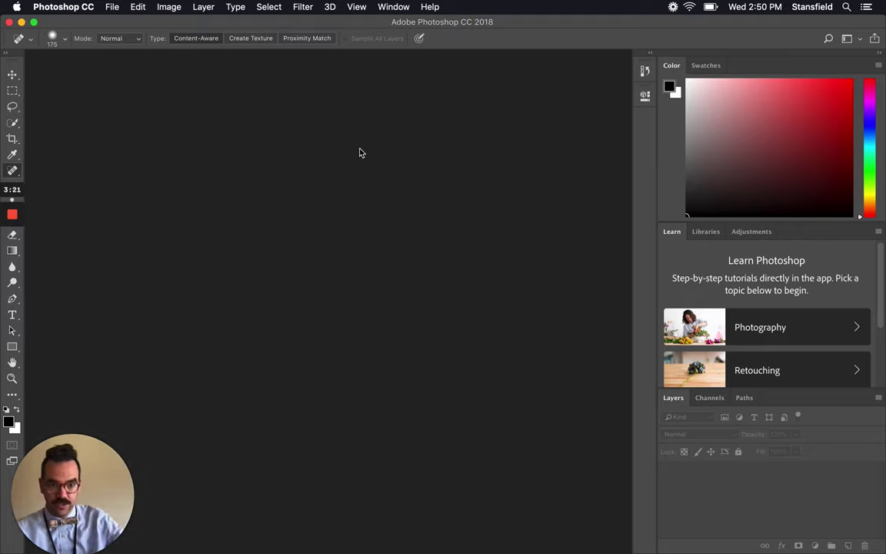
Show the Actions panel from the Window menu, listing the Default Actions set
click(382, 6)
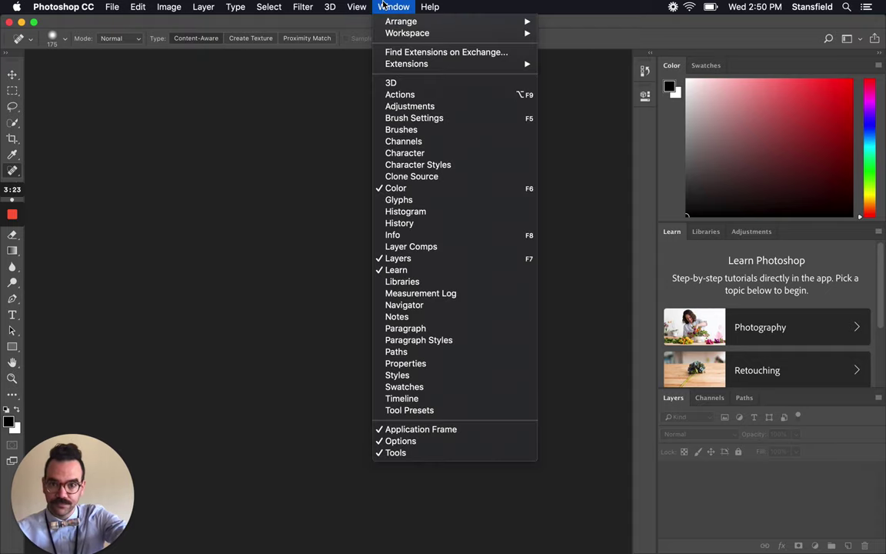
mouse_move(404, 33)
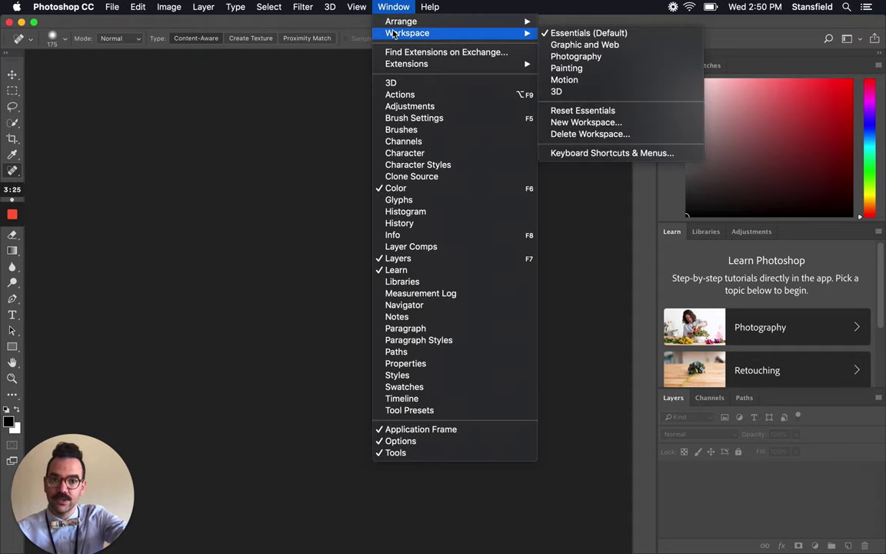
click(433, 94)
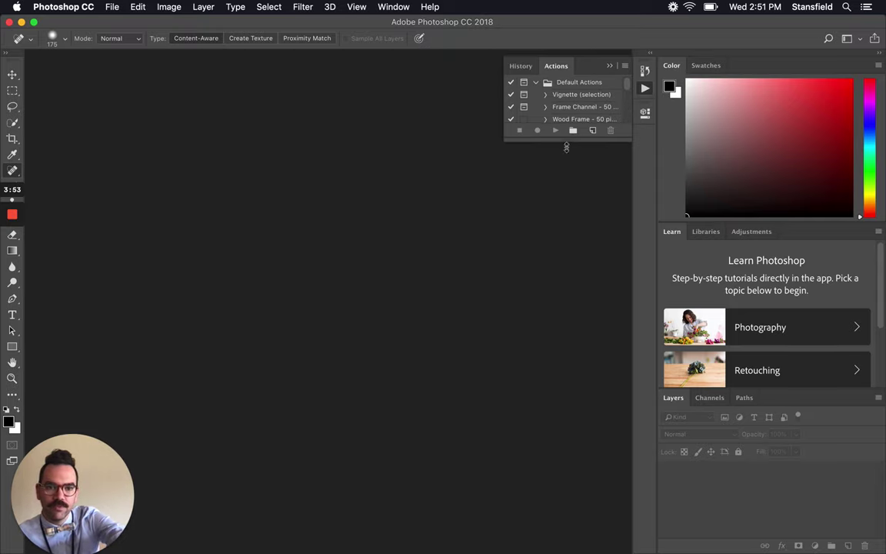
Enlarge the Actions panel, collapse Default Actions, and choose Load Actions from the panel menu
drag(565, 142, 557, 314)
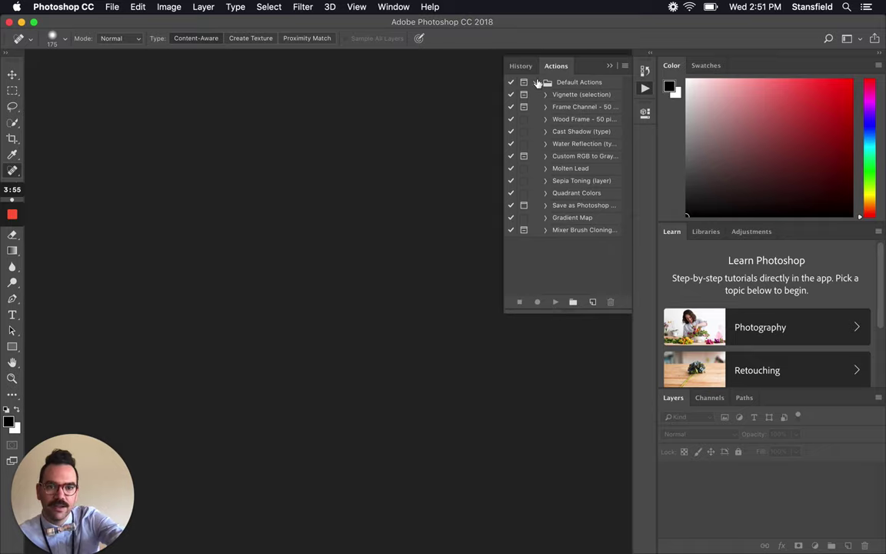
click(535, 81)
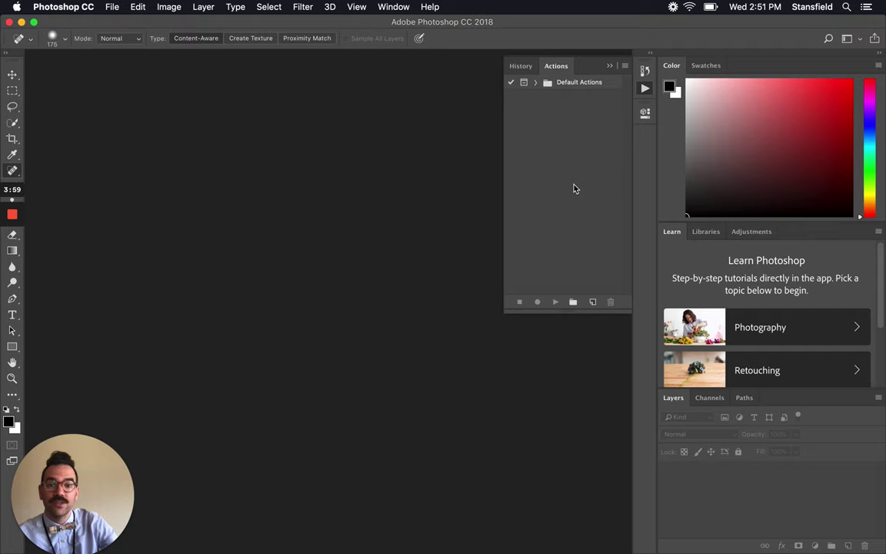
click(536, 82)
click(537, 83)
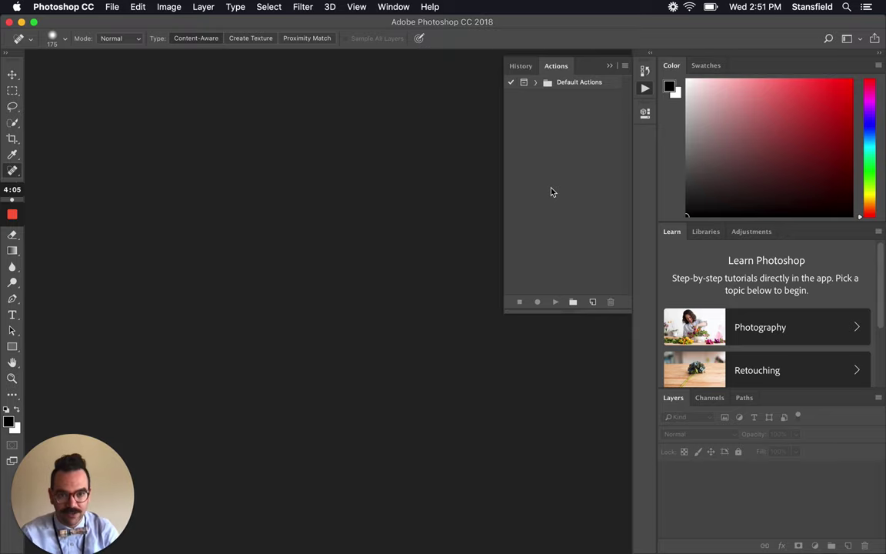
click(625, 68)
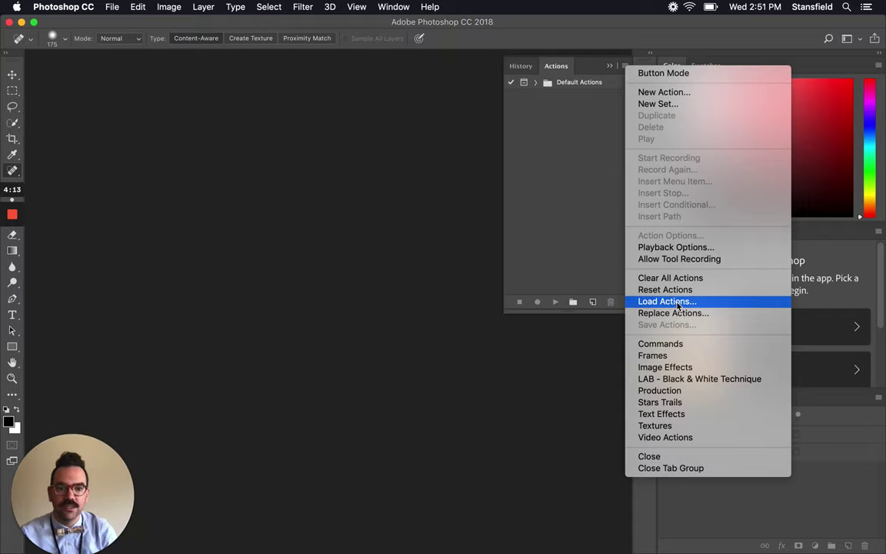
click(667, 301)
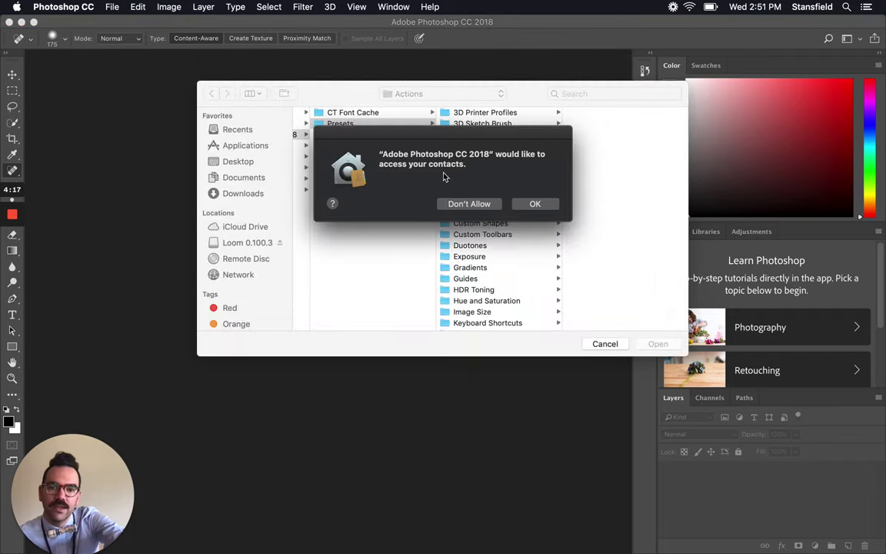
Allow the contacts and calendars prompts, then load Toon Artist - Action.atn from Downloads > toon-artist
click(536, 204)
click(535, 204)
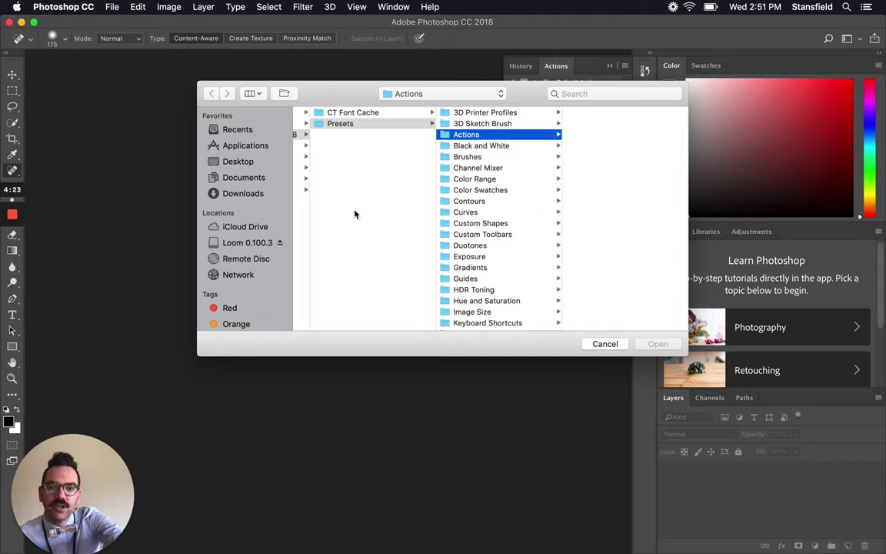
click(426, 94)
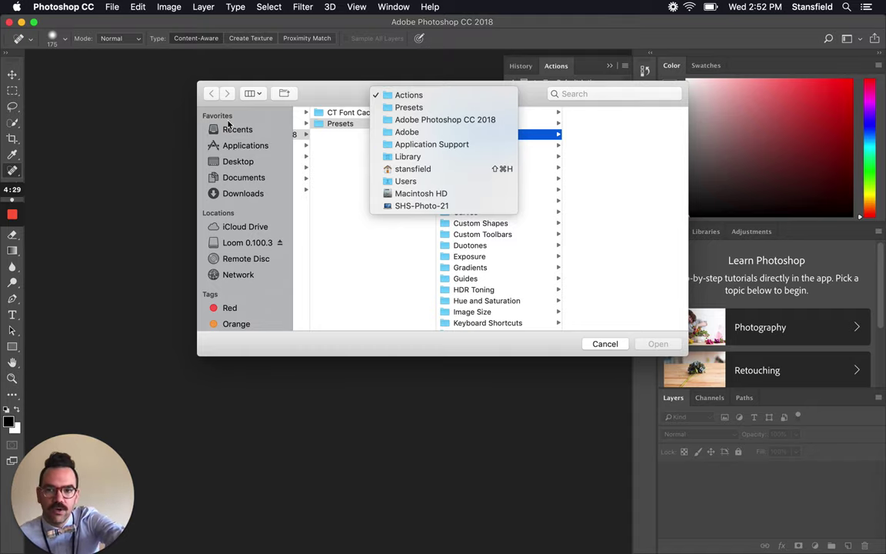
click(306, 192)
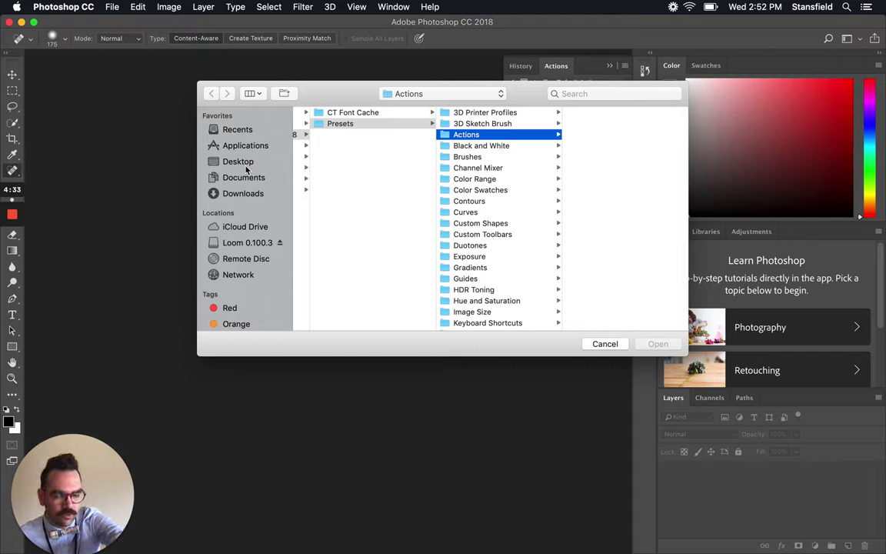
click(416, 94)
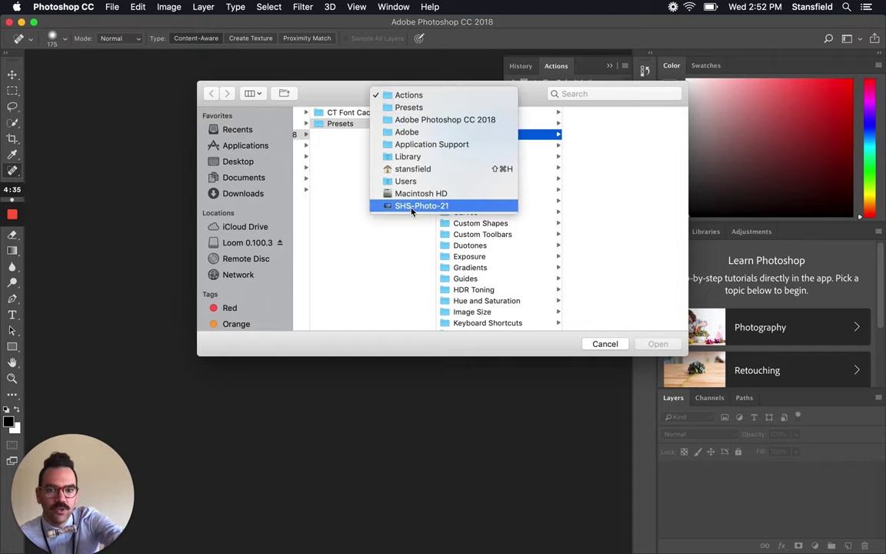
click(376, 235)
click(234, 194)
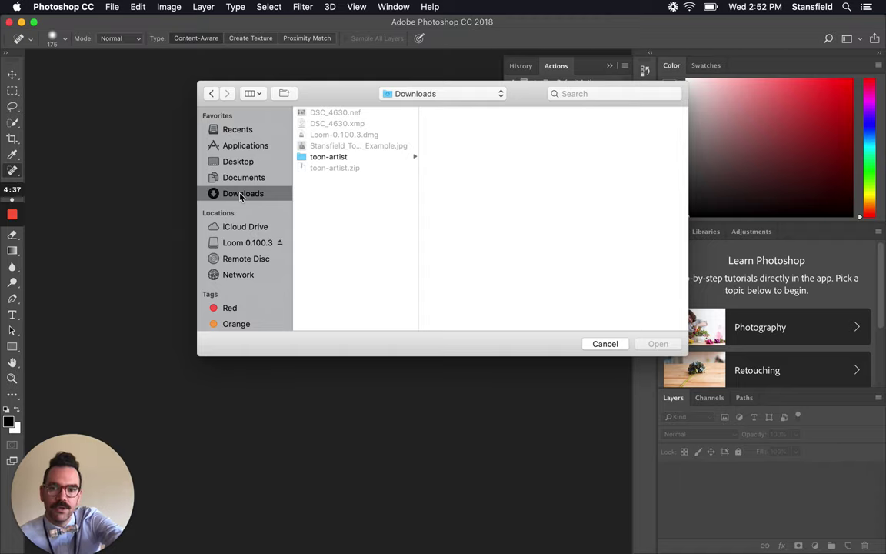
click(338, 156)
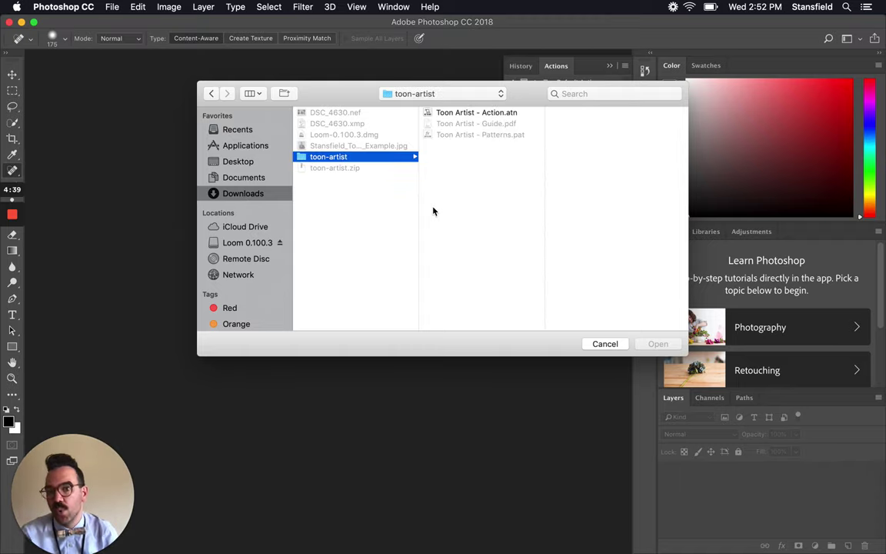
click(469, 113)
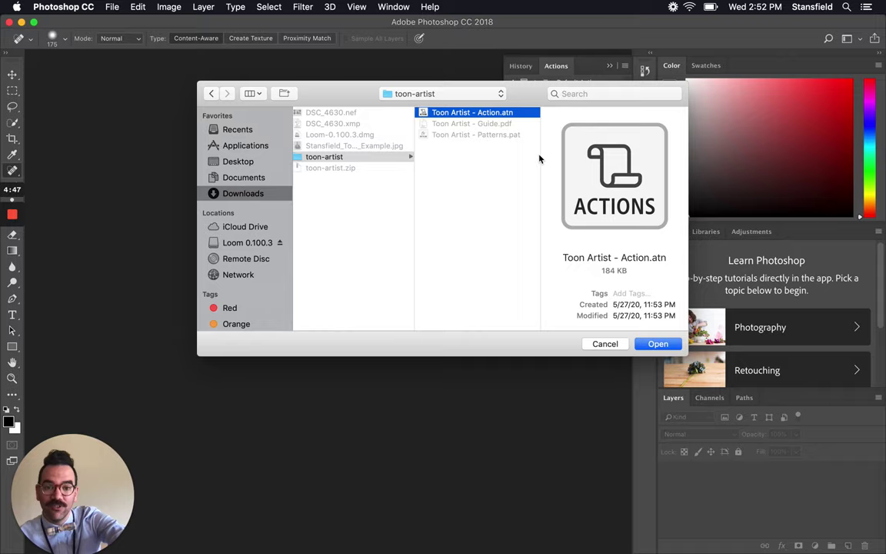
click(658, 344)
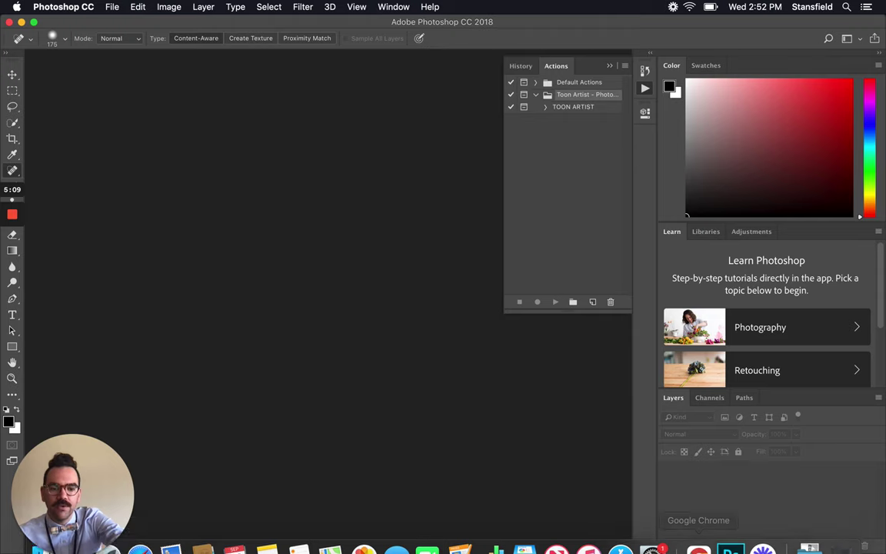
Highlight the pre-CC 2020 pattern-install steps on the Chrome page, then return to Photoshop
click(699, 549)
scroll(375, 309, down, 2)
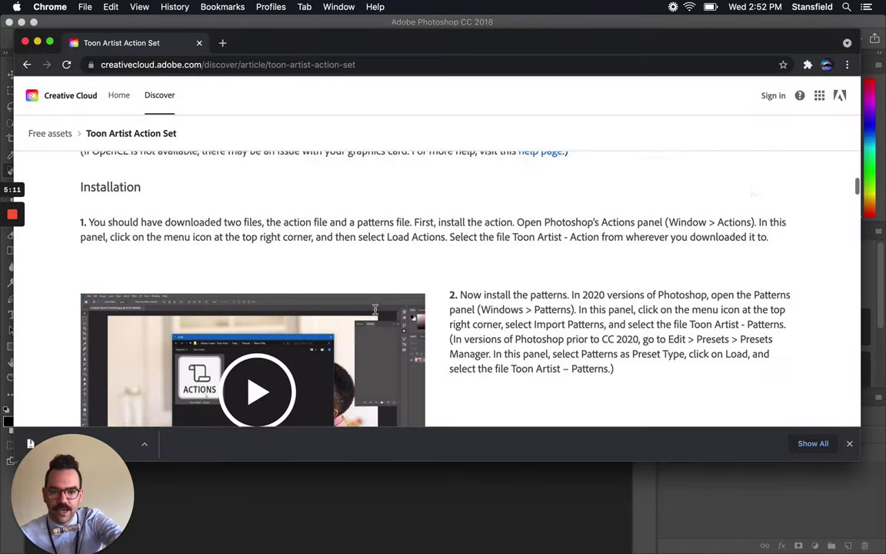
scroll(375, 309, down, 1)
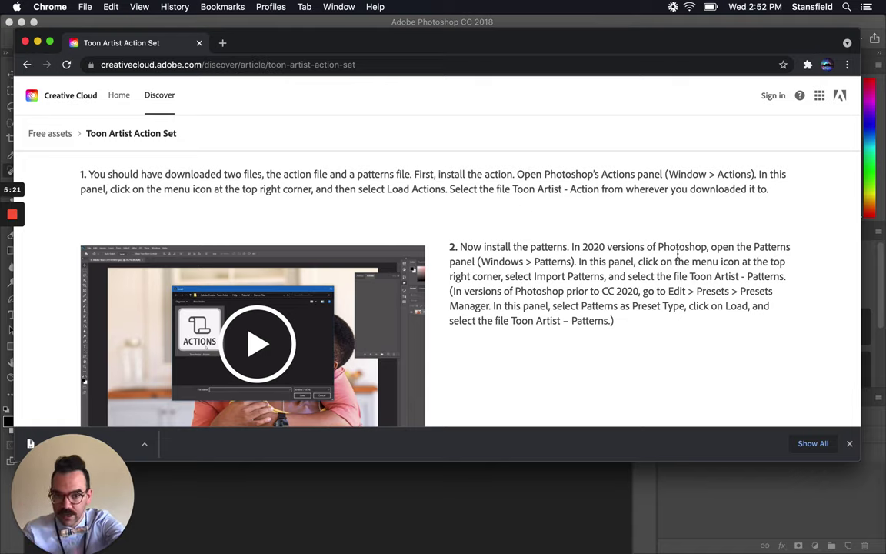
drag(449, 291, 621, 328)
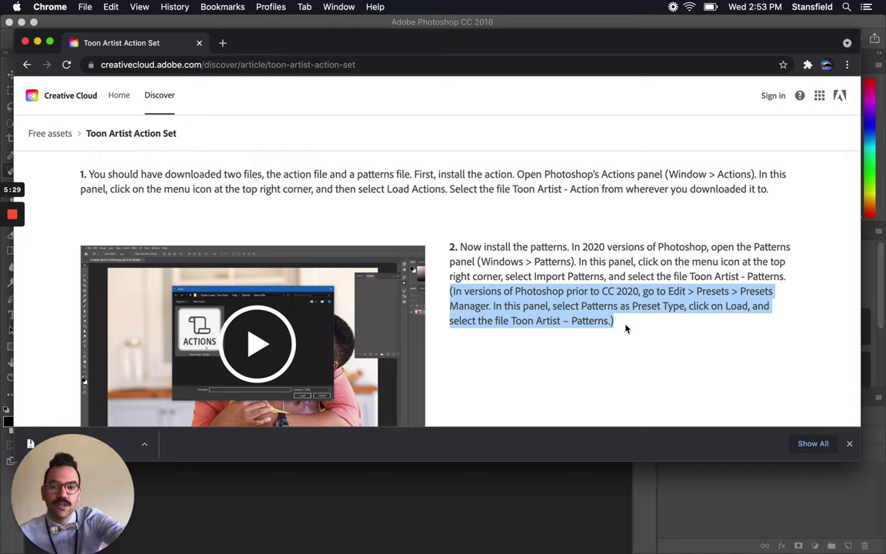
click(523, 520)
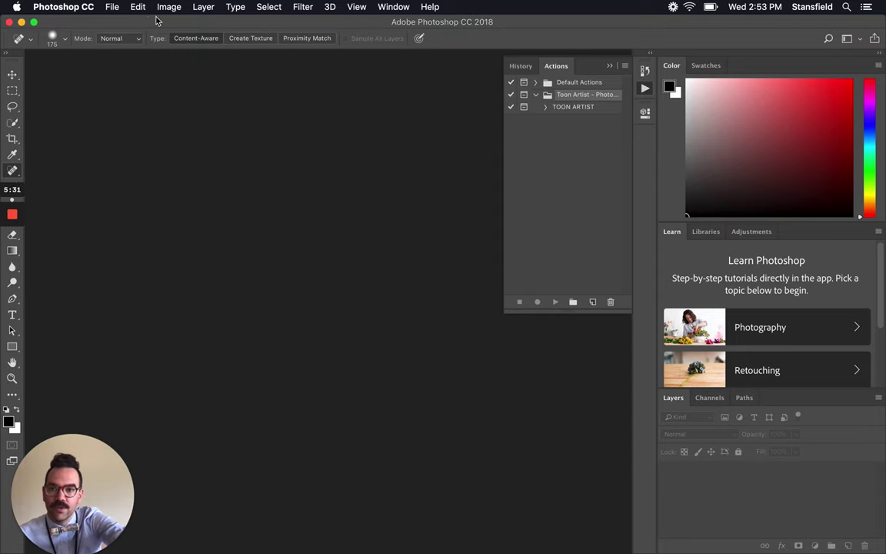
Open the Preset Manager with Preset Type set to Patterns and start loading a pattern file
click(139, 10)
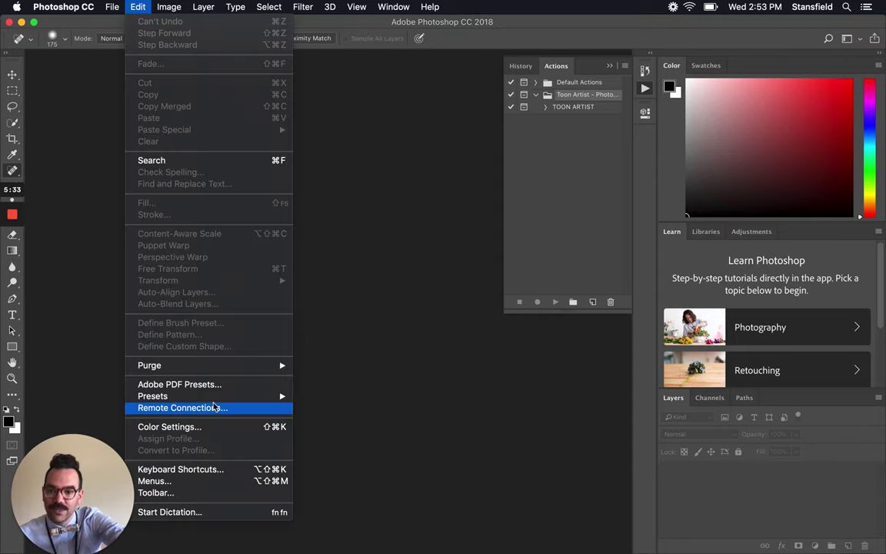
mouse_move(265, 396)
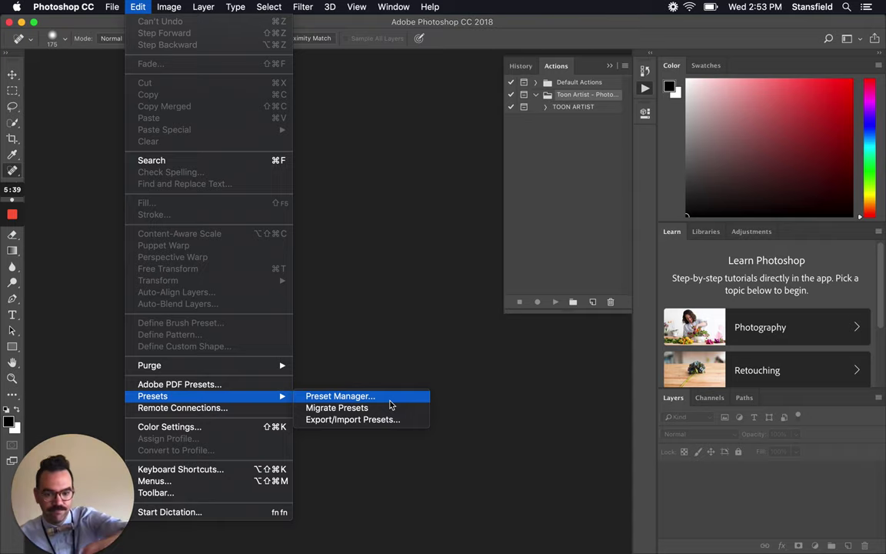
click(390, 401)
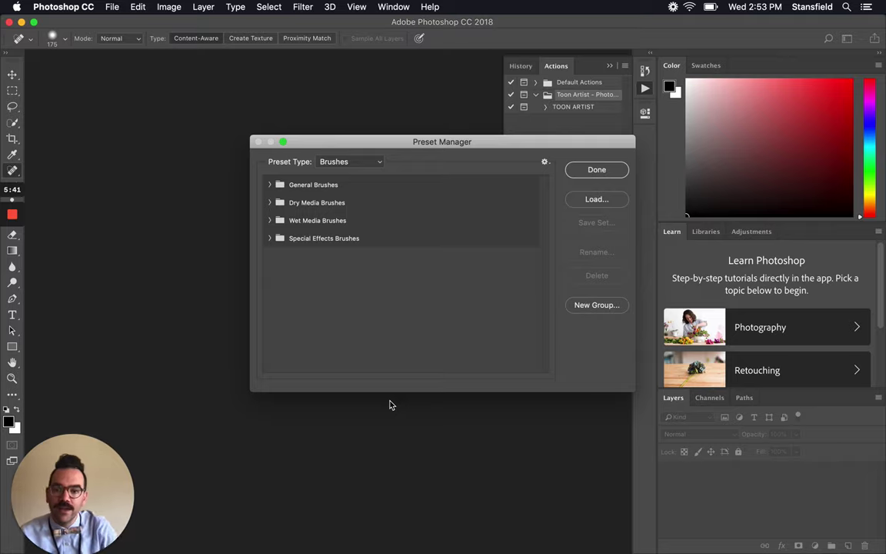
click(354, 162)
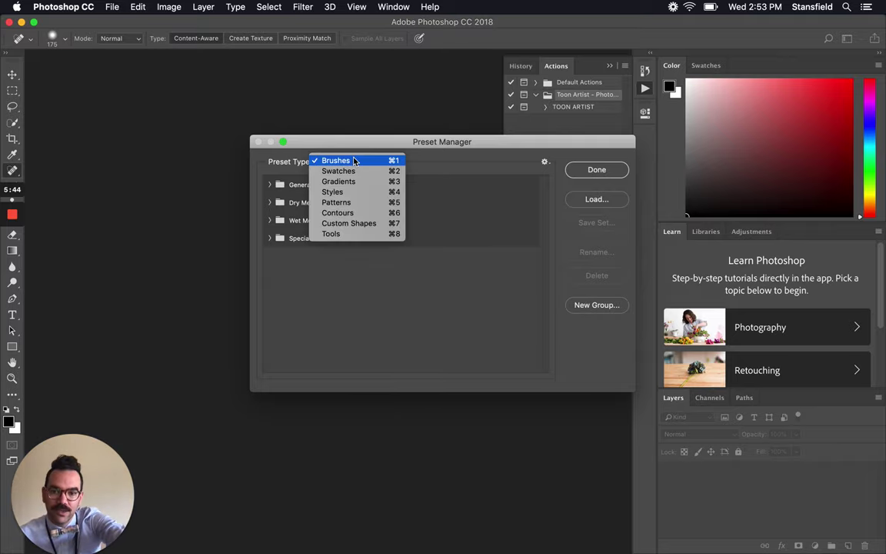
click(355, 203)
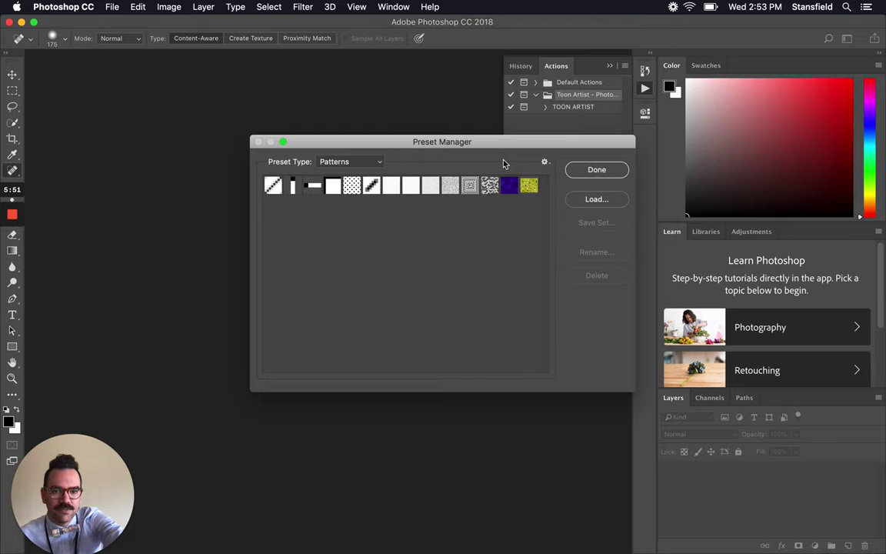
click(594, 199)
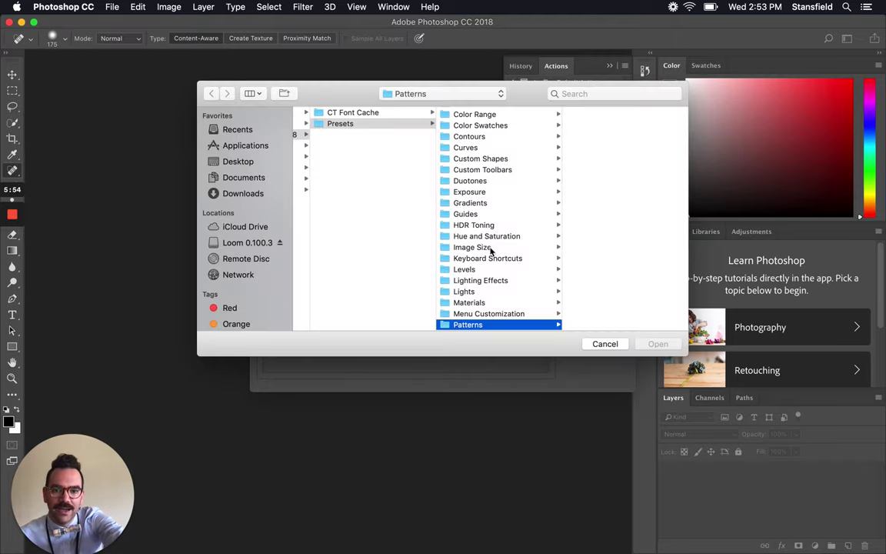
Load Toon Artist - Patterns.pat from the recent toon-artist folder and close the Preset Manager
click(429, 94)
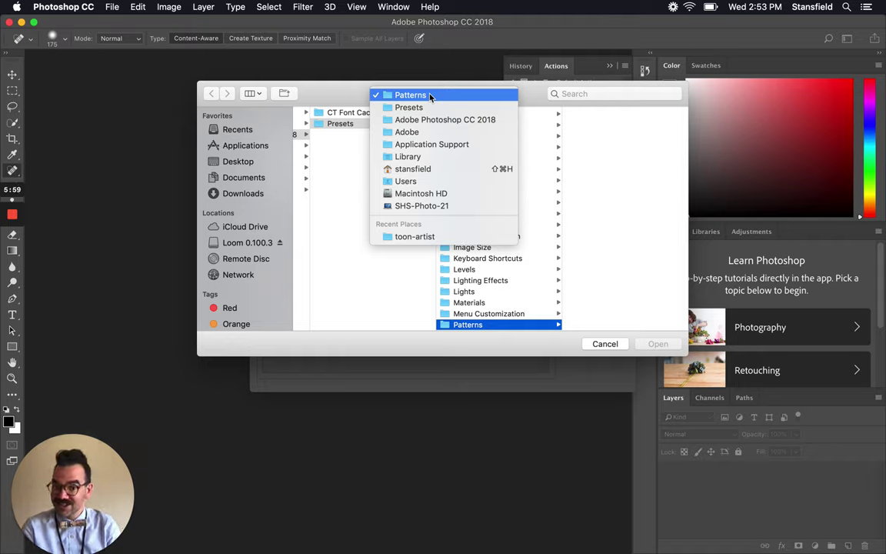
click(431, 239)
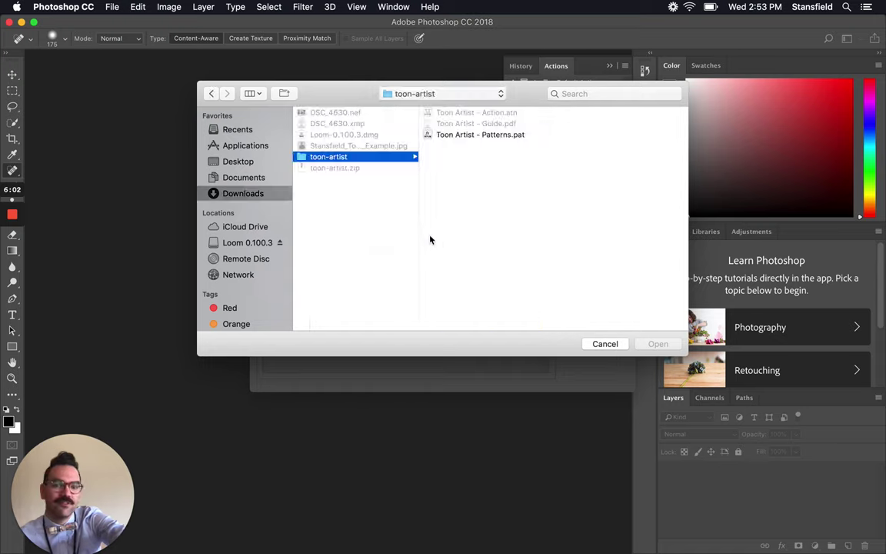
click(510, 138)
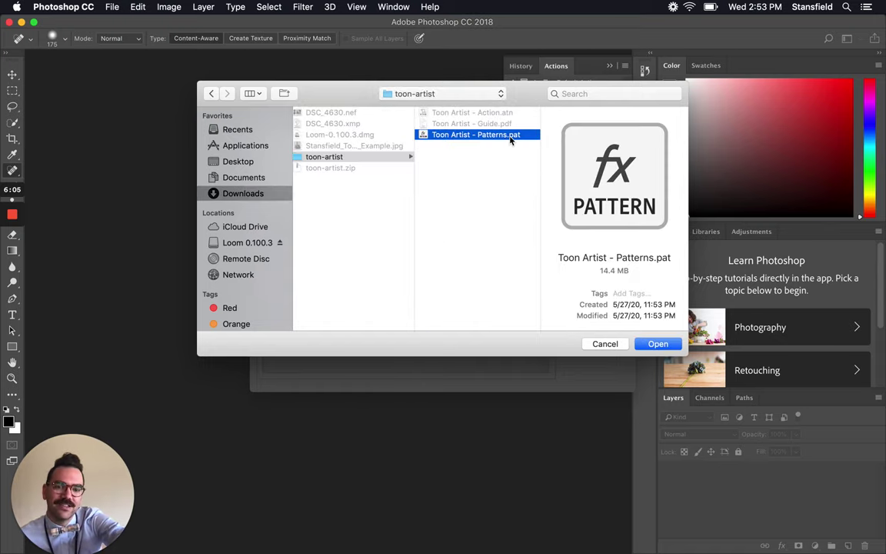
click(658, 344)
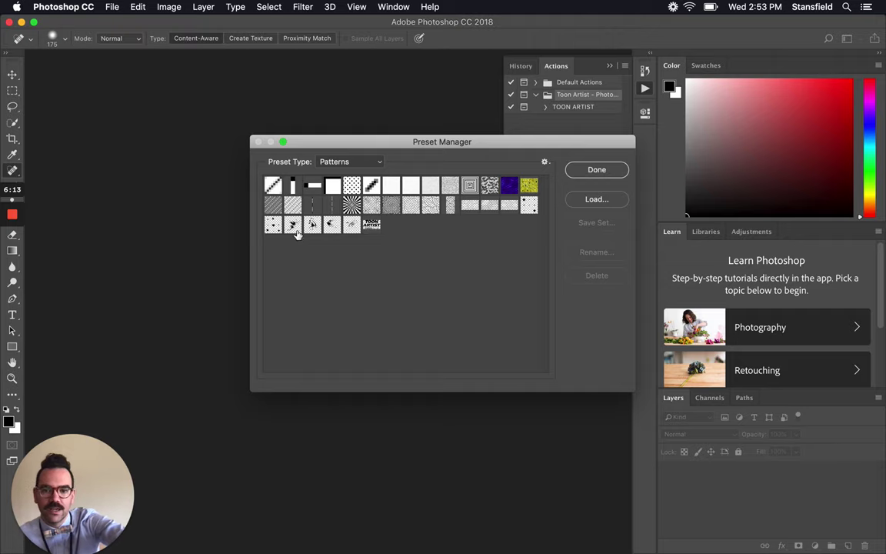
click(598, 170)
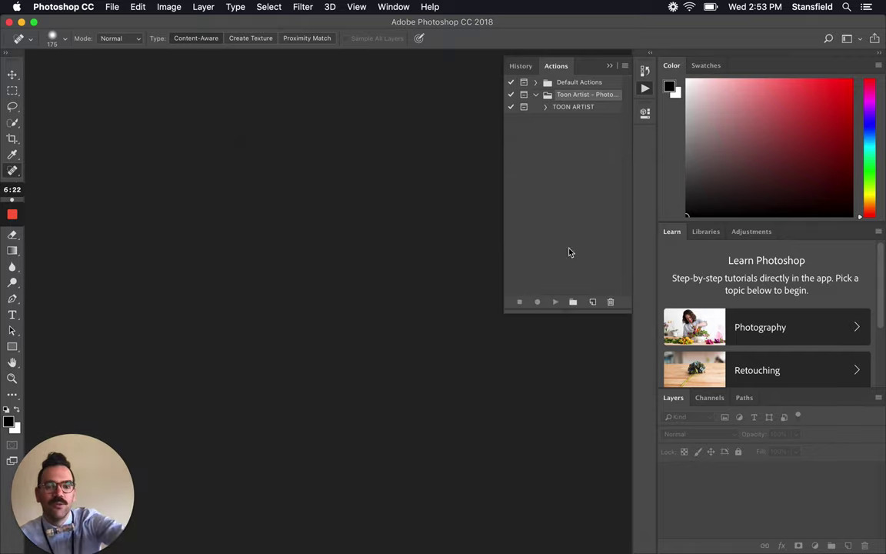
Return to Chrome and scroll the Toon Artist page to the Image Setup section
mouse_move(556, 543)
click(702, 543)
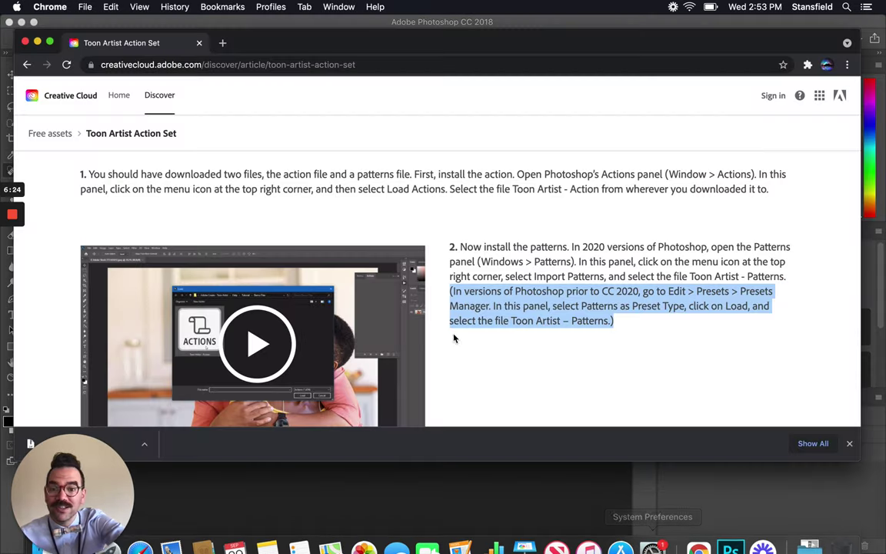
scroll(452, 338, up, 1)
scroll(477, 342, down, 10)
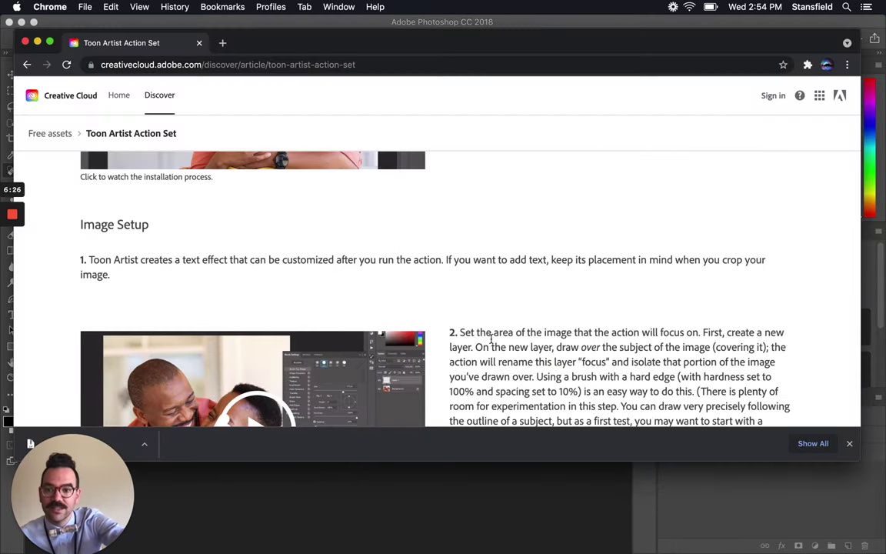
scroll(491, 343, down, 1)
scroll(491, 339, up, 5)
scroll(491, 338, down, 5)
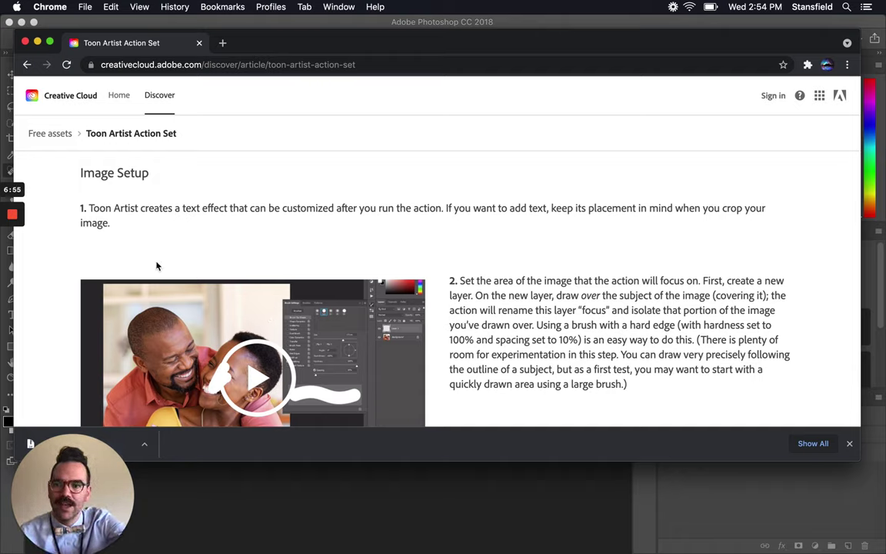
mouse_move(16, 219)
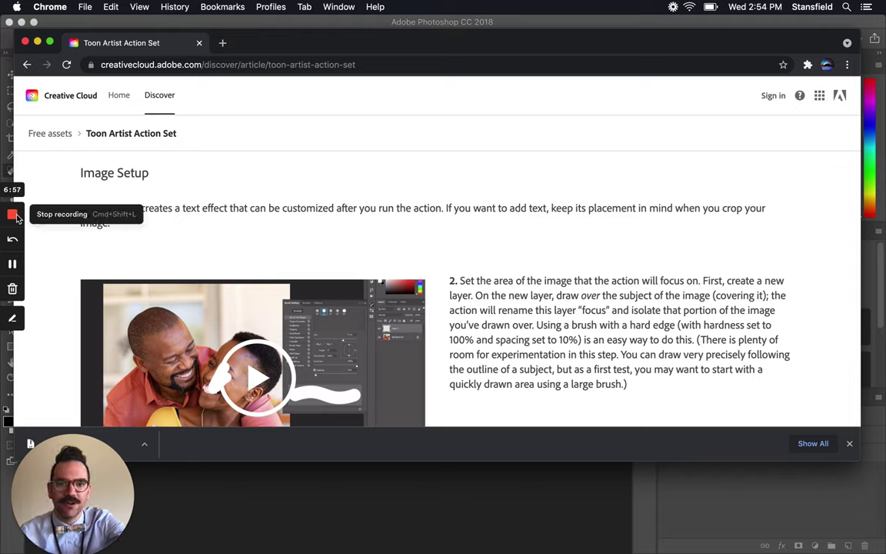